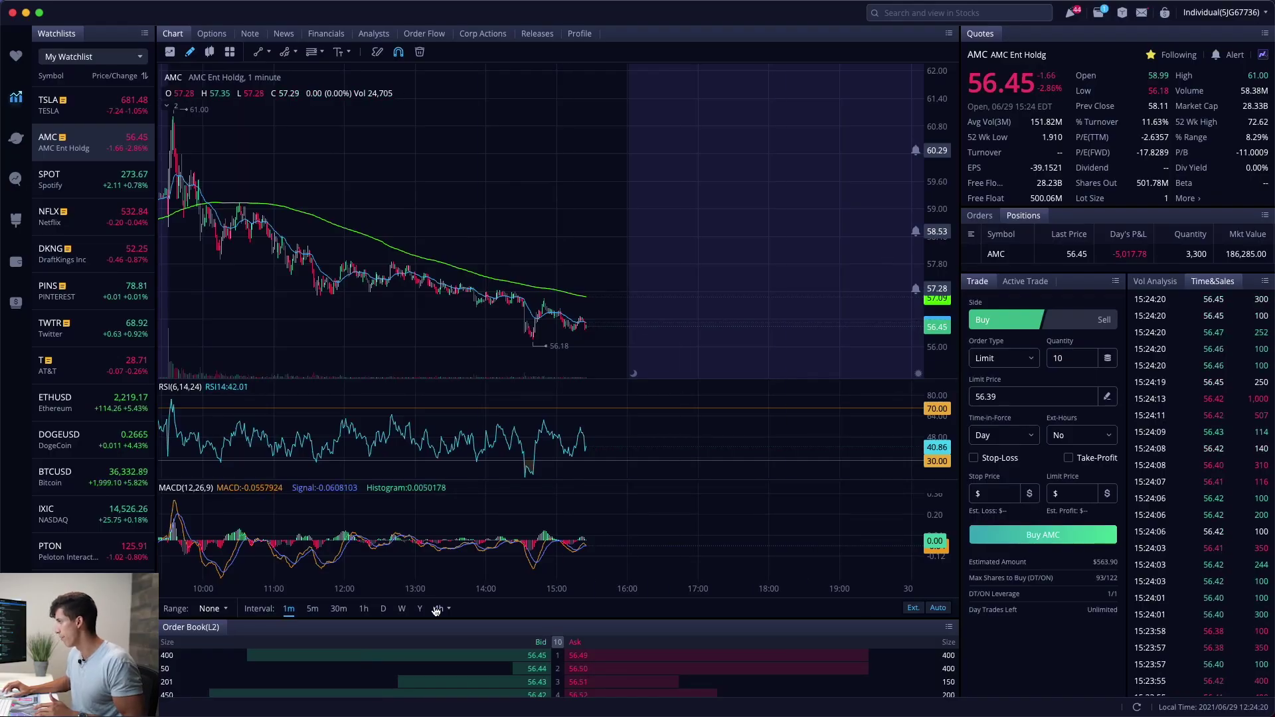
Switch the AMC chart from 1-minute to 4-hour candles
left_click(435, 610)
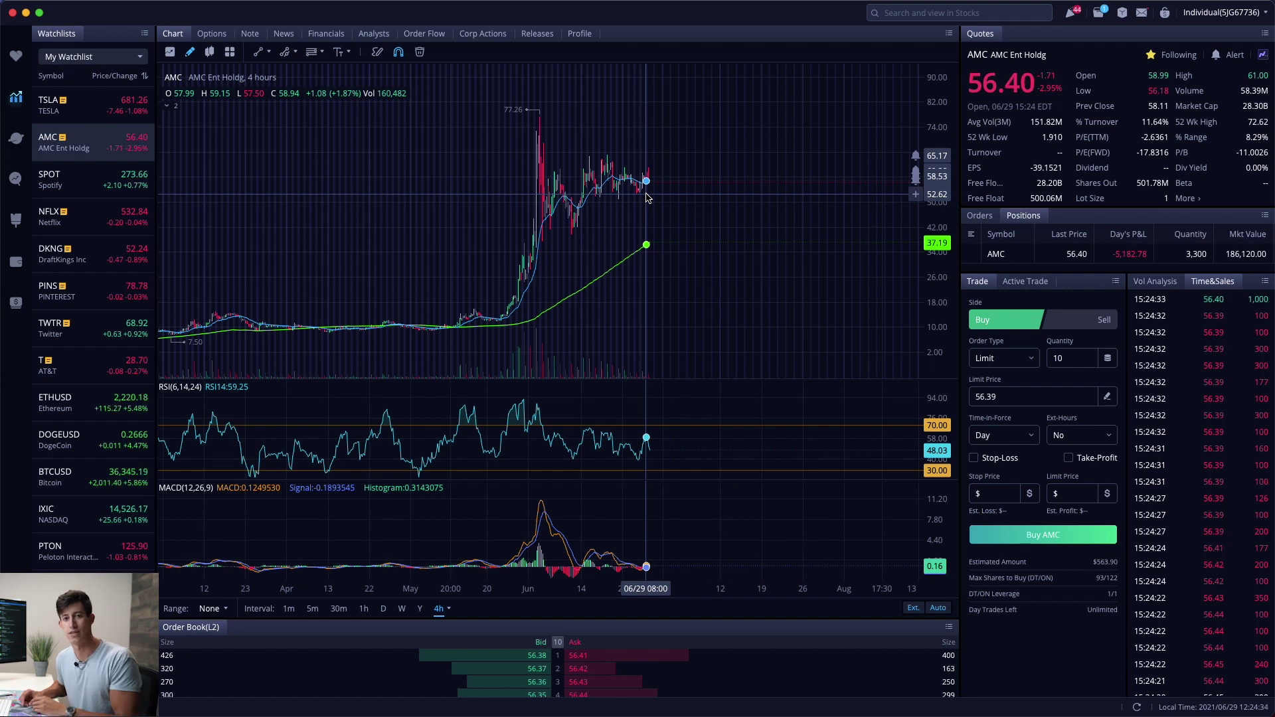
Load TSLA's 4-hour chart from the watchlist and show all open desktop windows
left_click(111, 116)
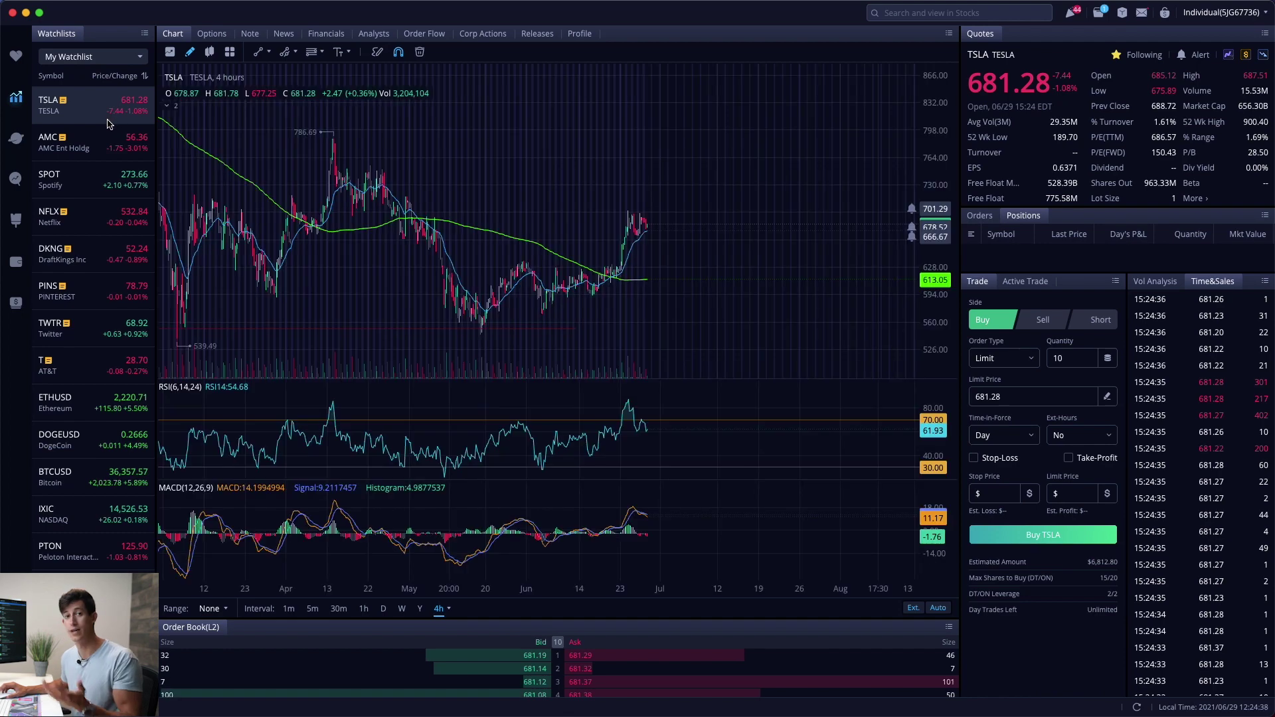
key("ctrl+Up")
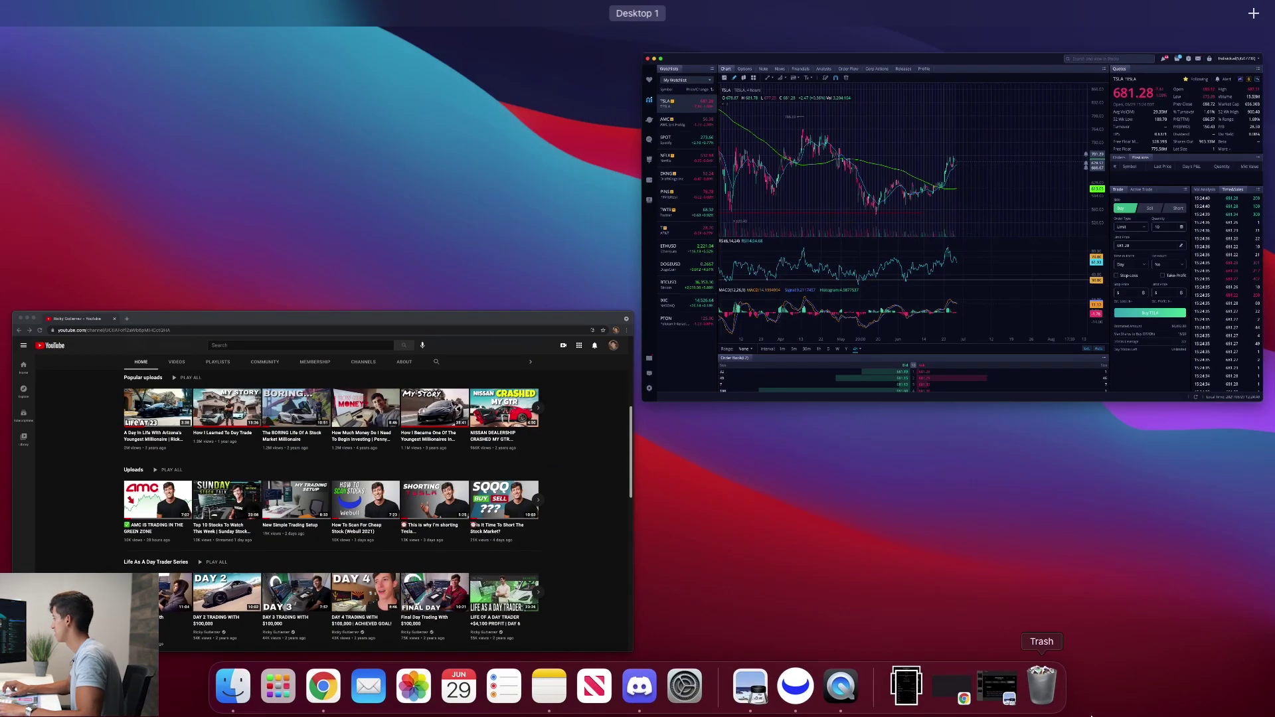
In Preview, view the TSLA short sale history, orders activity, then IMG_4645 account positions screenshots
left_click(1009, 695)
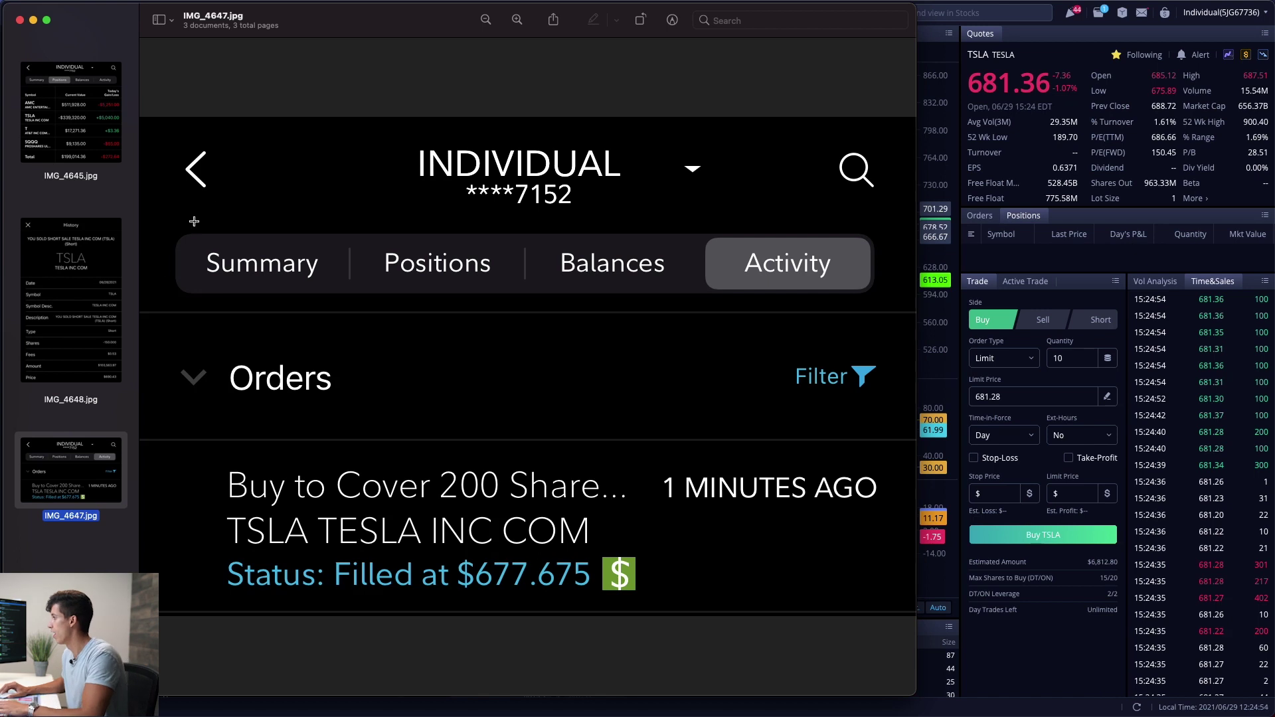
left_click(80, 309)
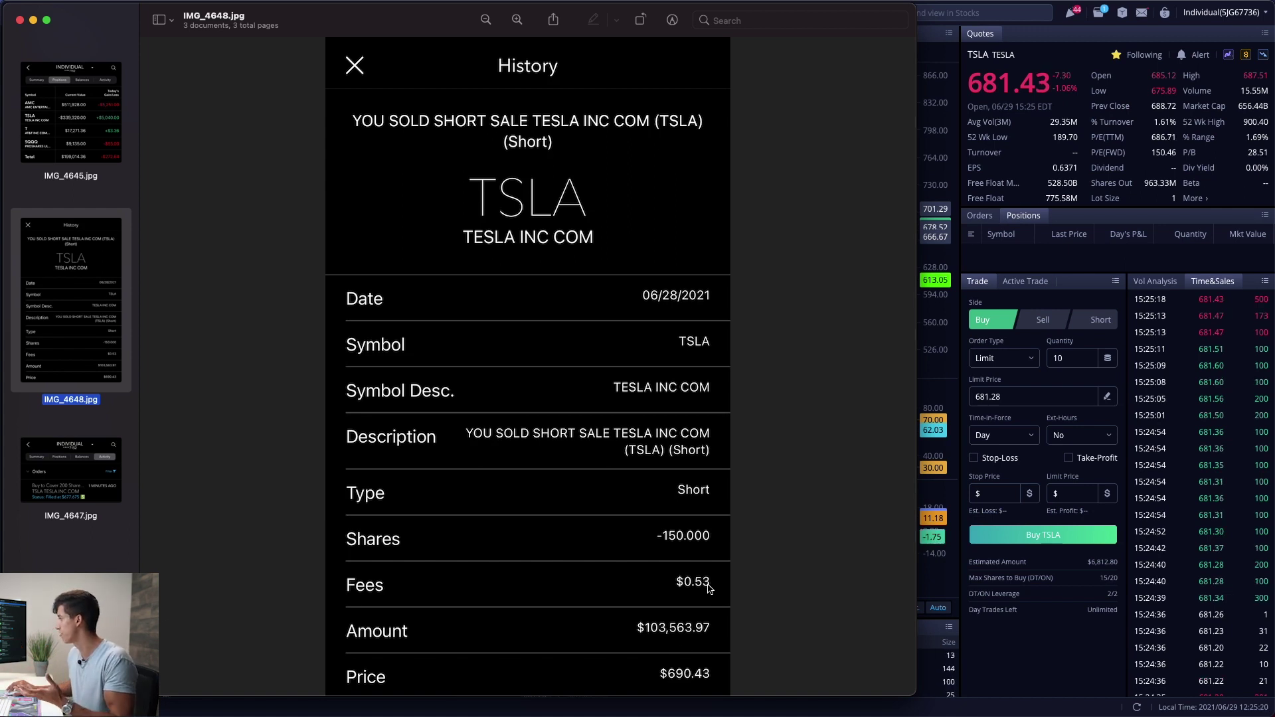
left_click(115, 459)
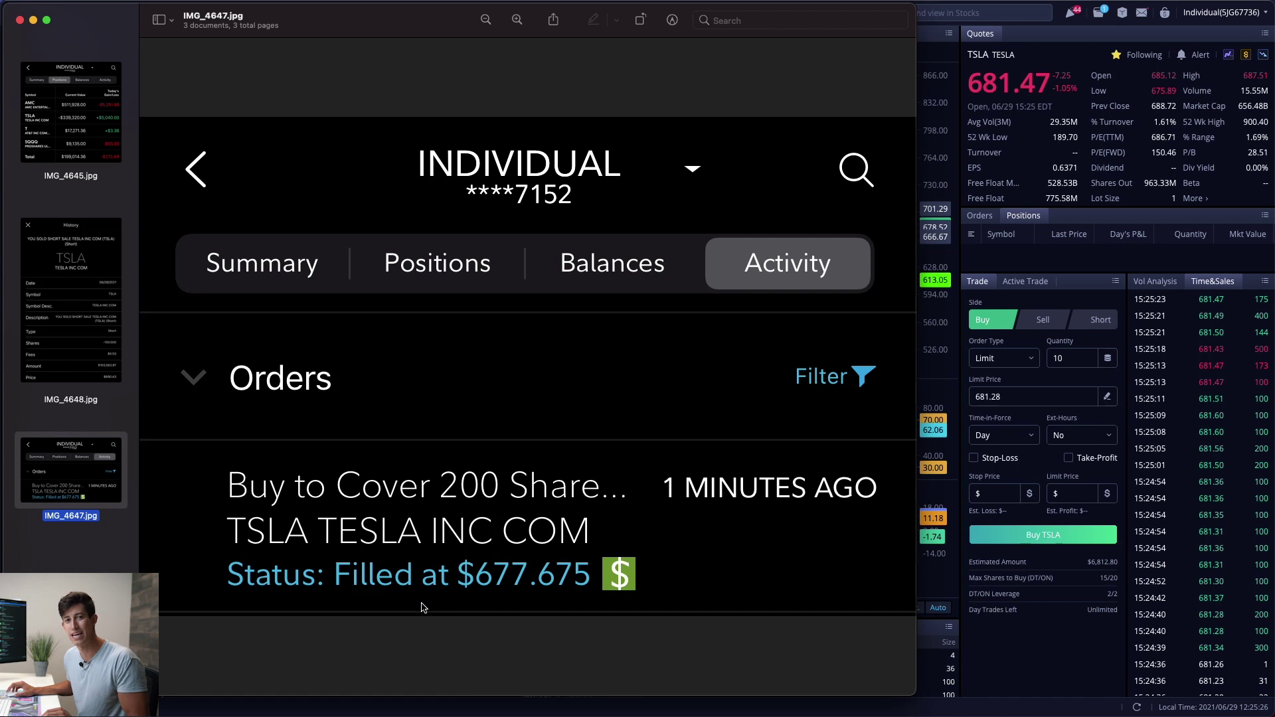
left_click(108, 177)
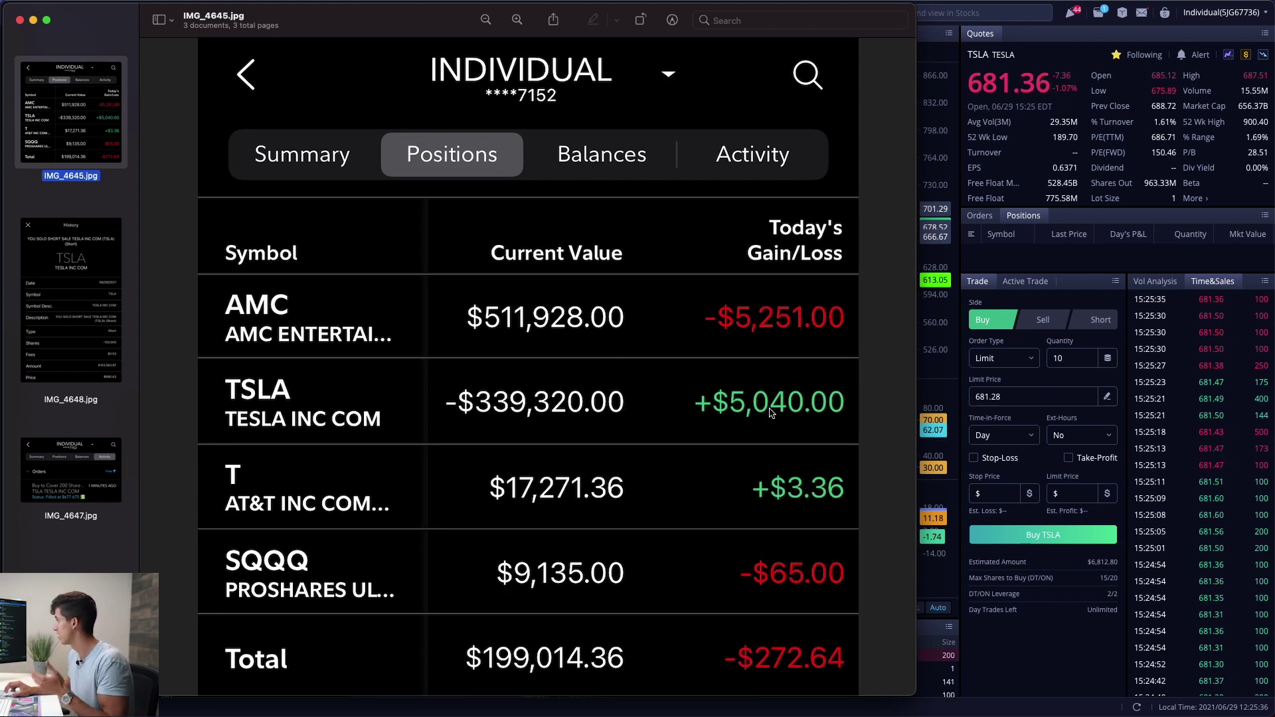
Flip between the short sale history and positions screenshots, then return to Webull's TSLA chart
key("Down")
key("Up")
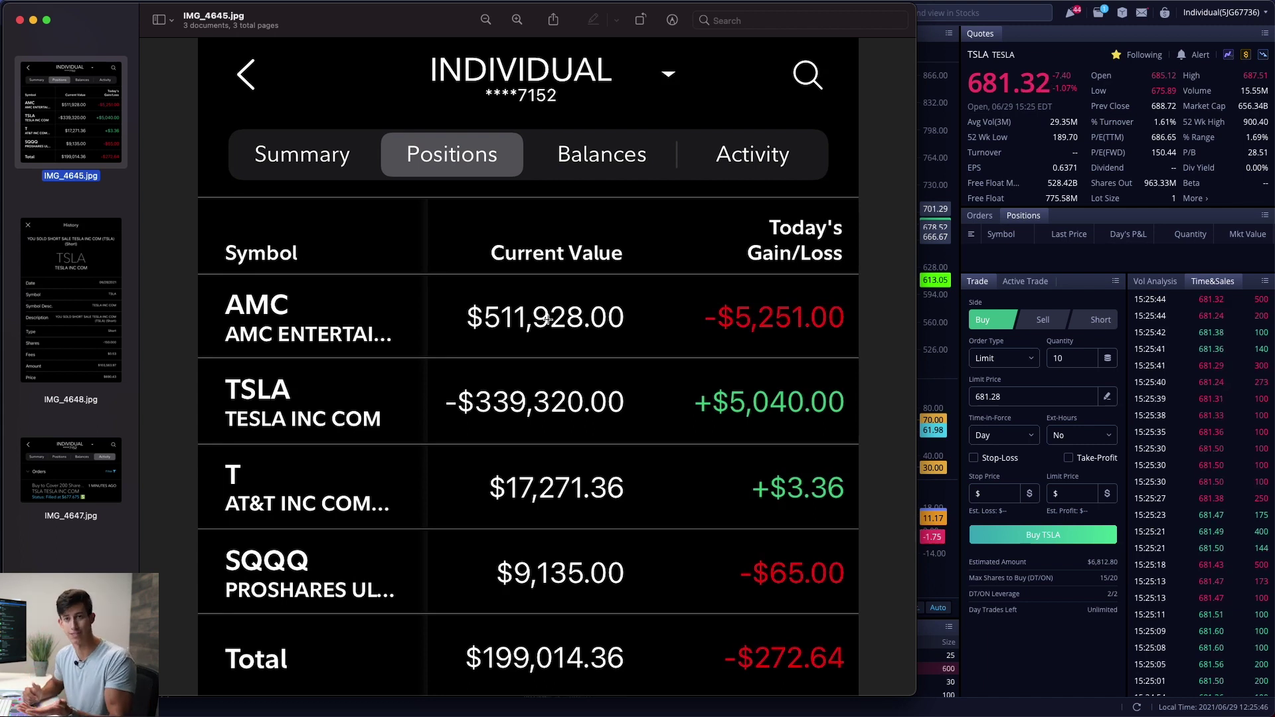
left_click(945, 321)
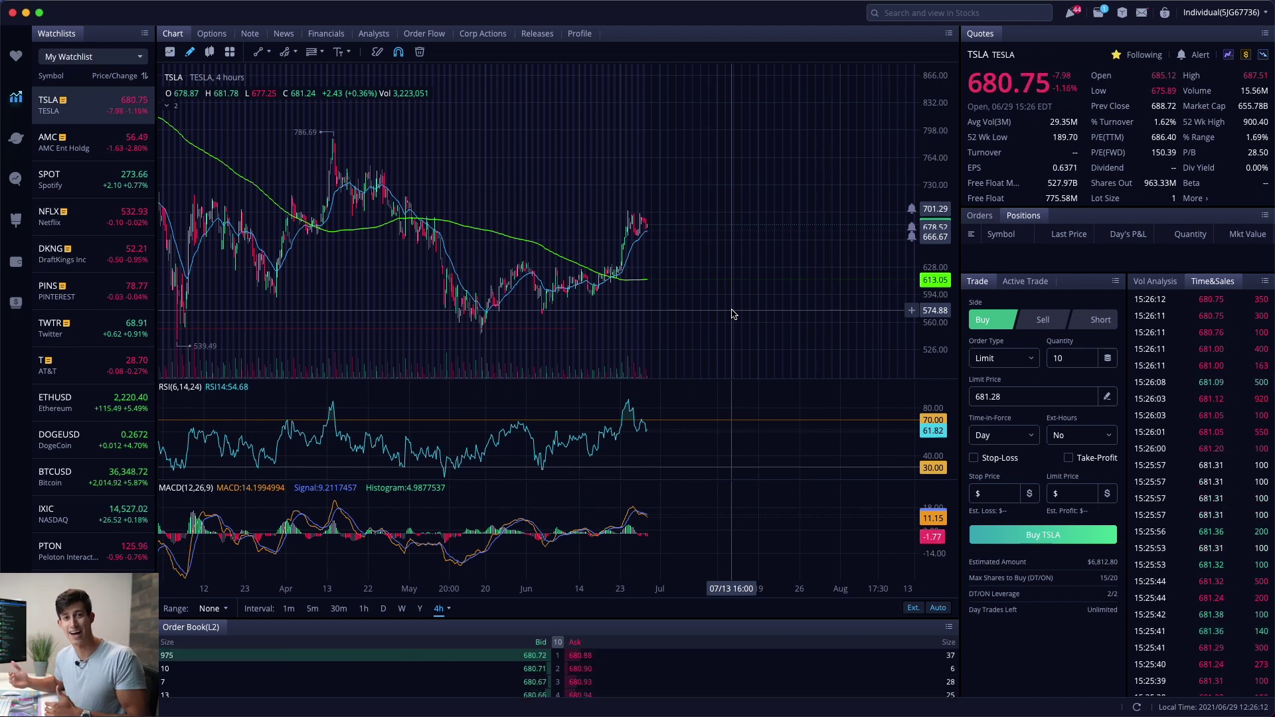
Zoom into the TSLA 4-hour chart and switch it to 1-hour candles
scroll(662, 240, "up", 3)
scroll(661, 226, "up", 3)
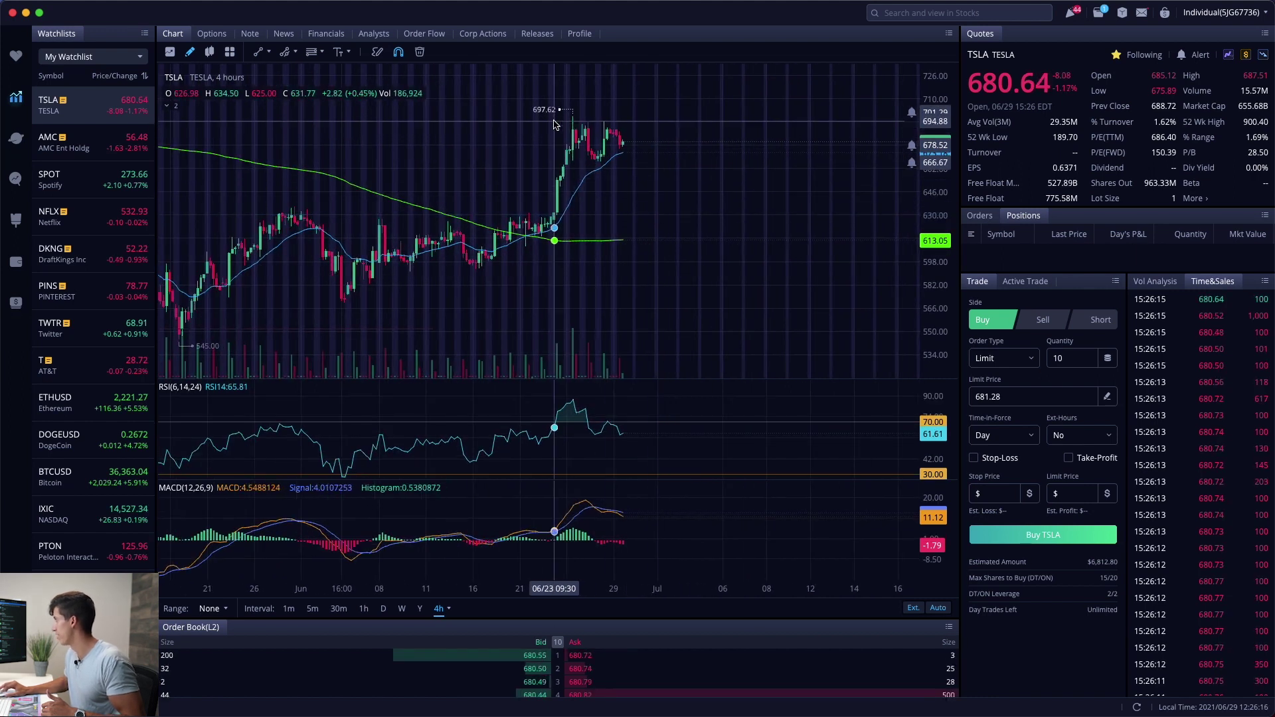
scroll(555, 123, "left", 2)
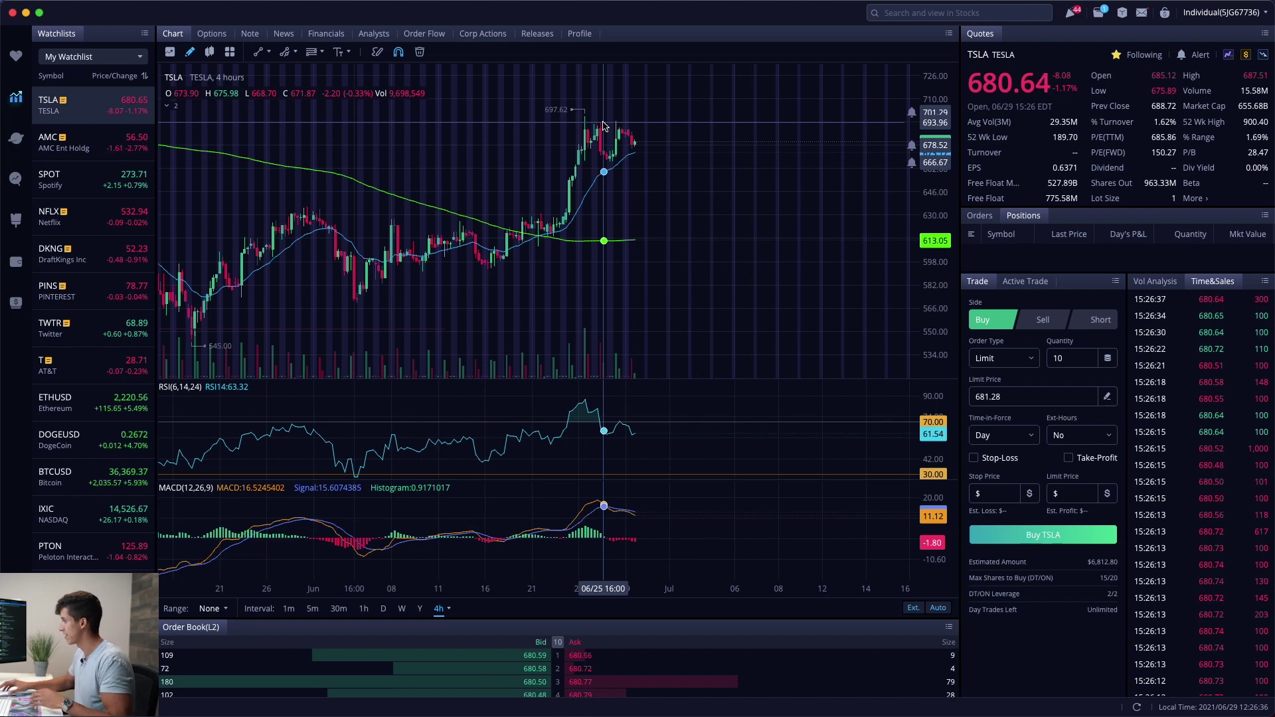
left_click(363, 609)
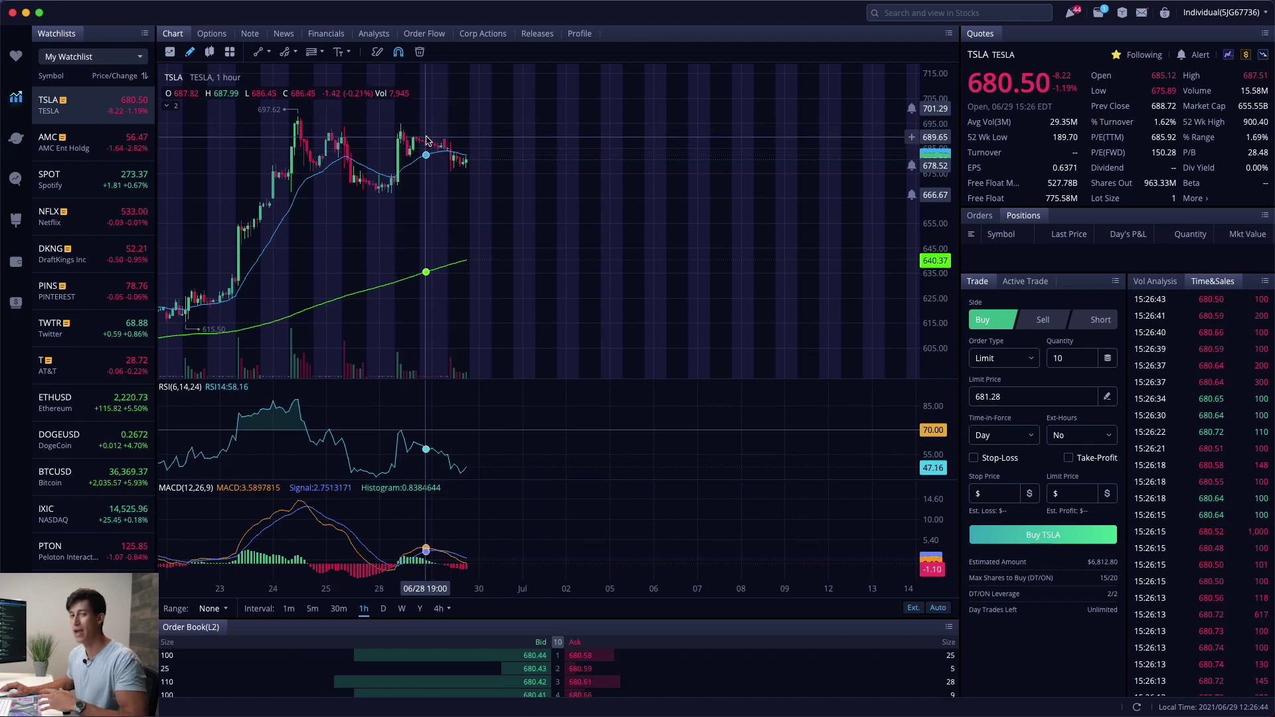
Switch TSLA to 1-minute candles and pan across the June 29 session
left_click(289, 610)
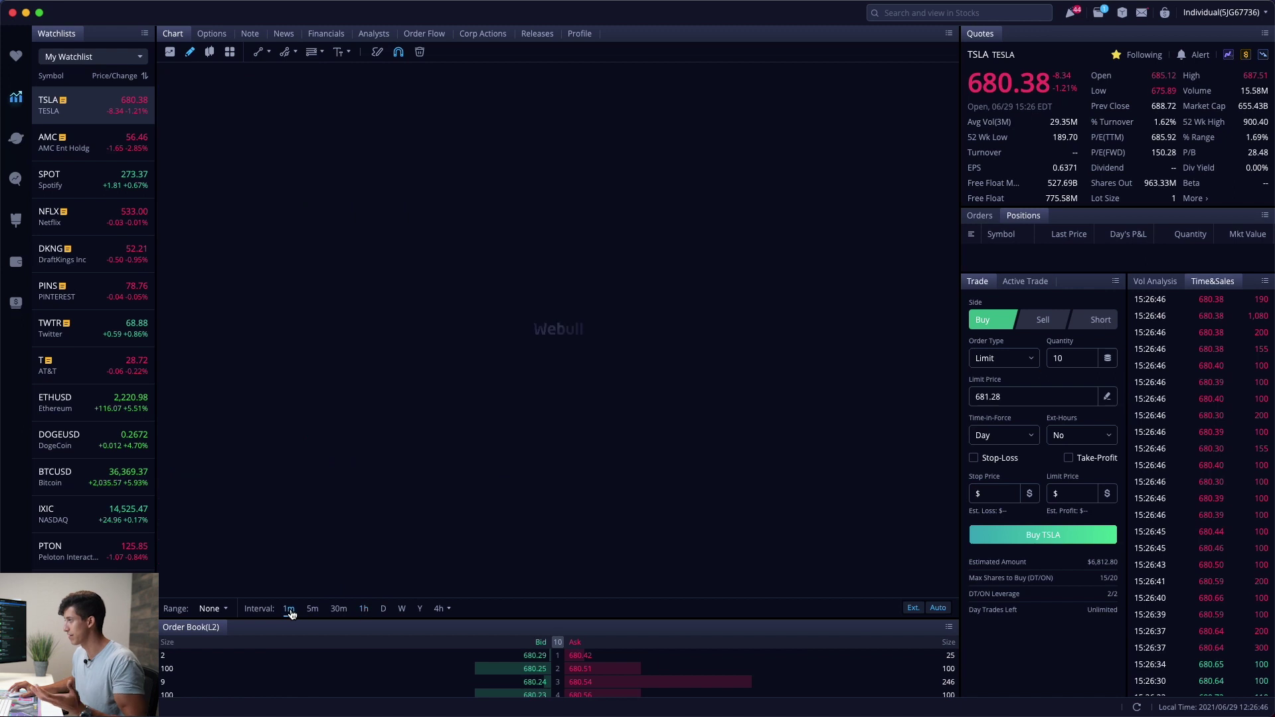
scroll(566, 293, "down", 3)
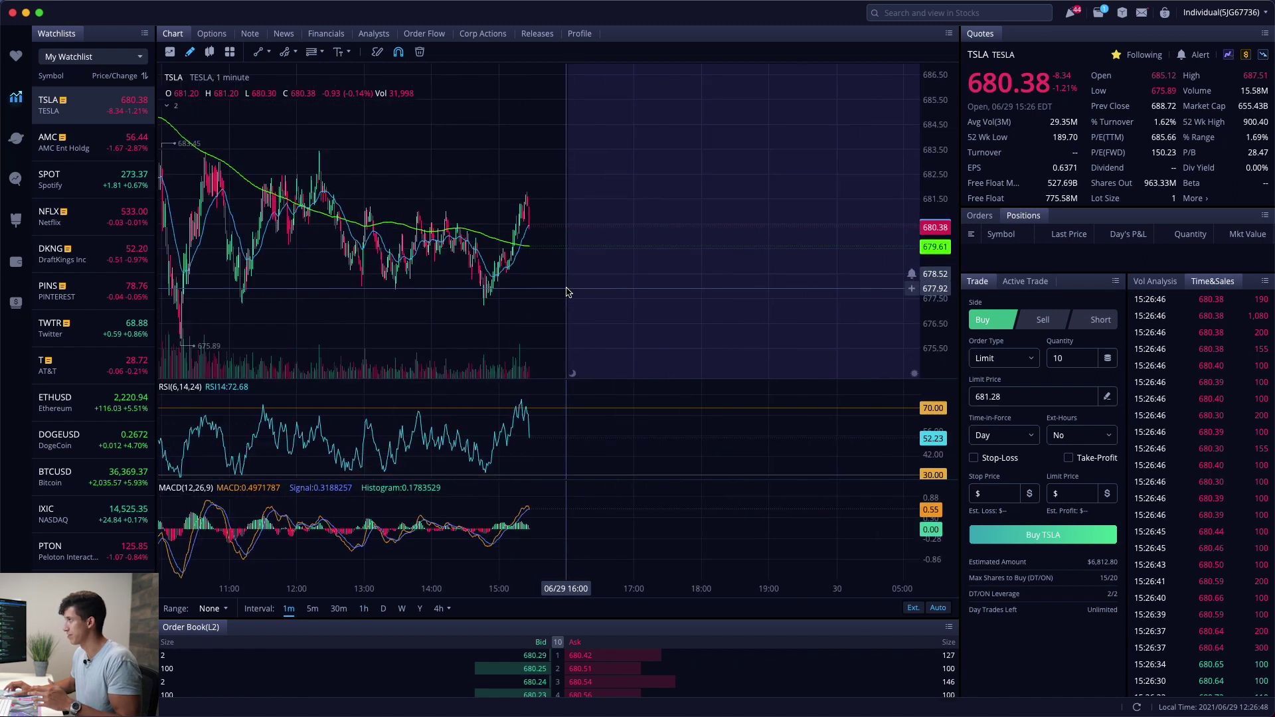
scroll(215, 152, "left", 6)
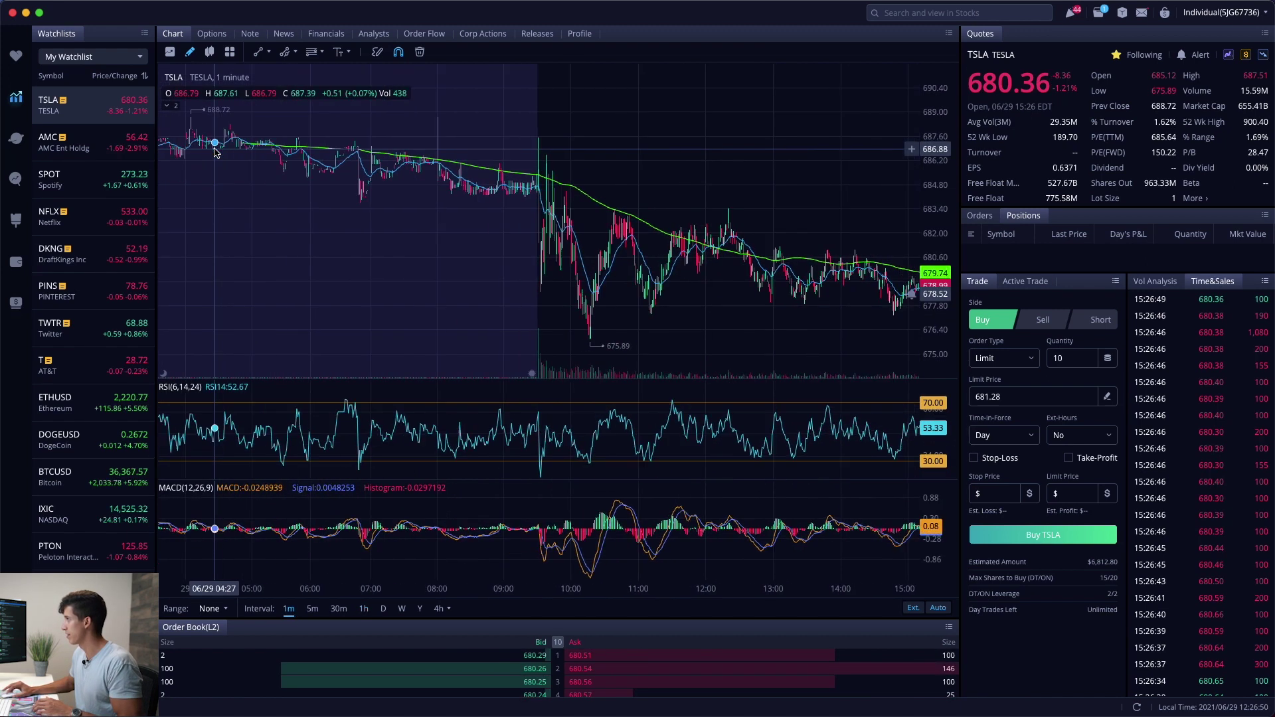
scroll(215, 152, "left", 2)
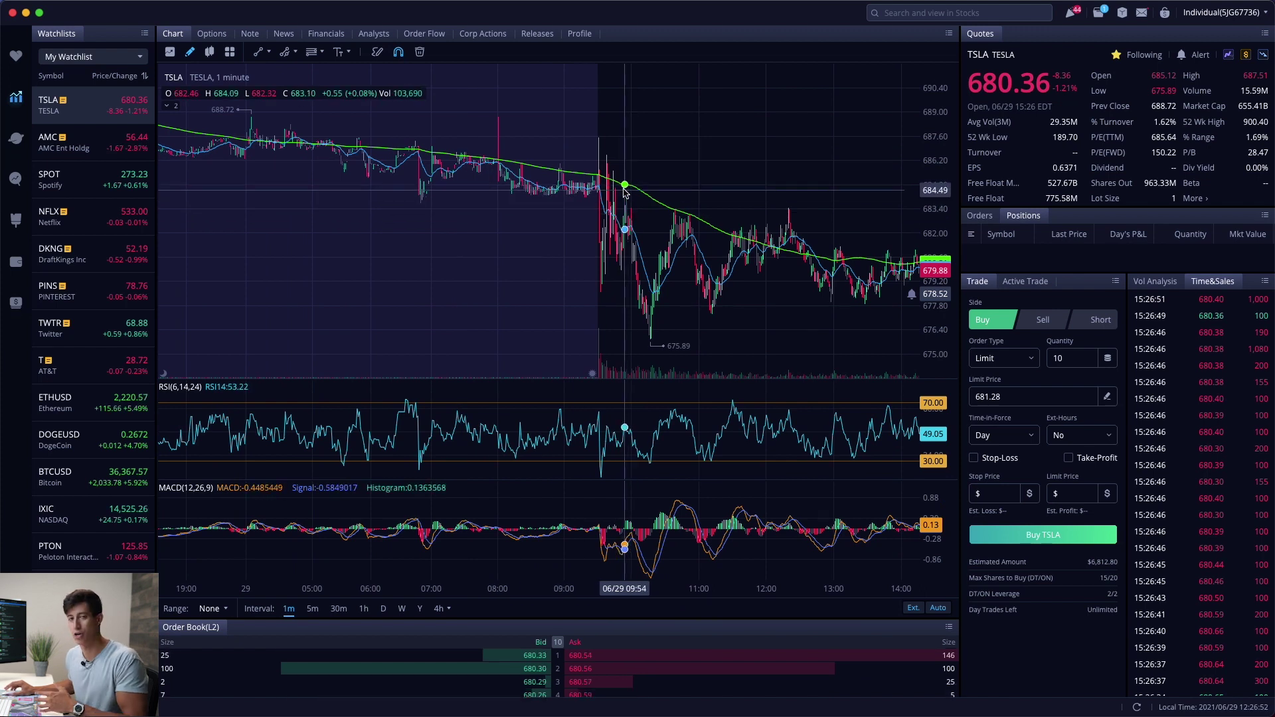
scroll(624, 193, "right", 3)
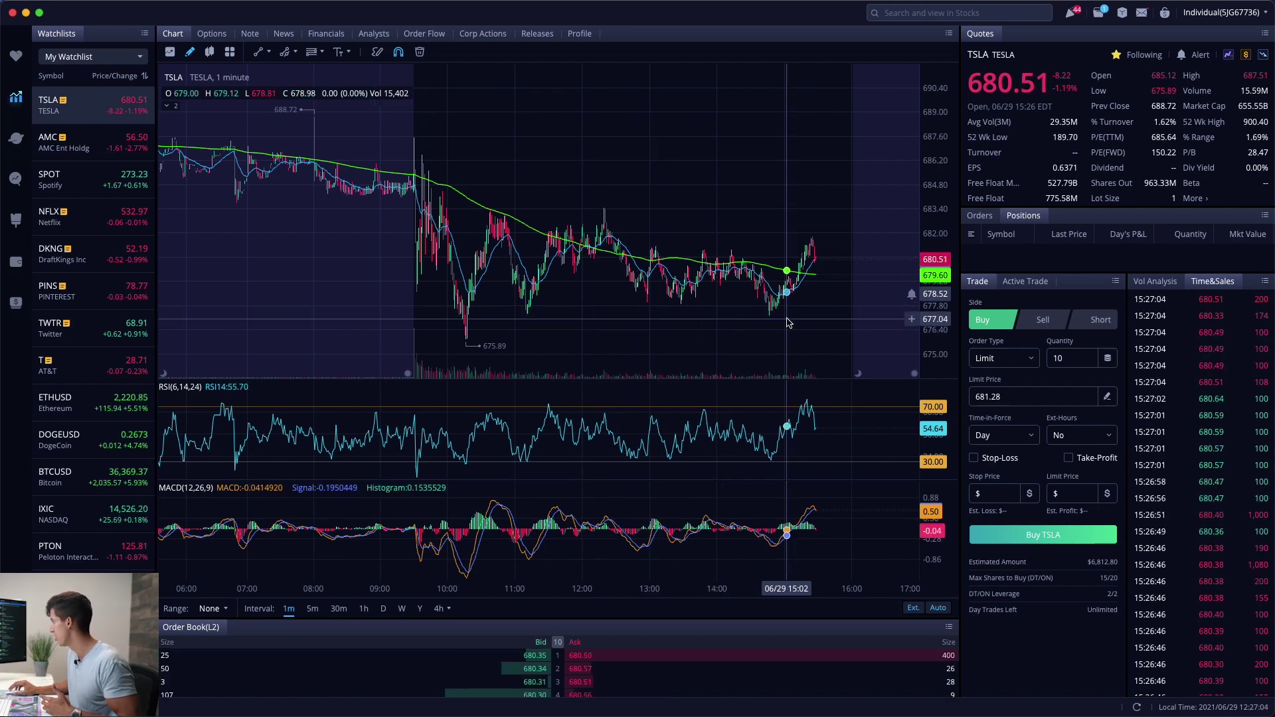
Check IMG_4647.jpg showing the 200-share buy-to-cover filled at $677.675, then return to Webull
key("ctrl+Up")
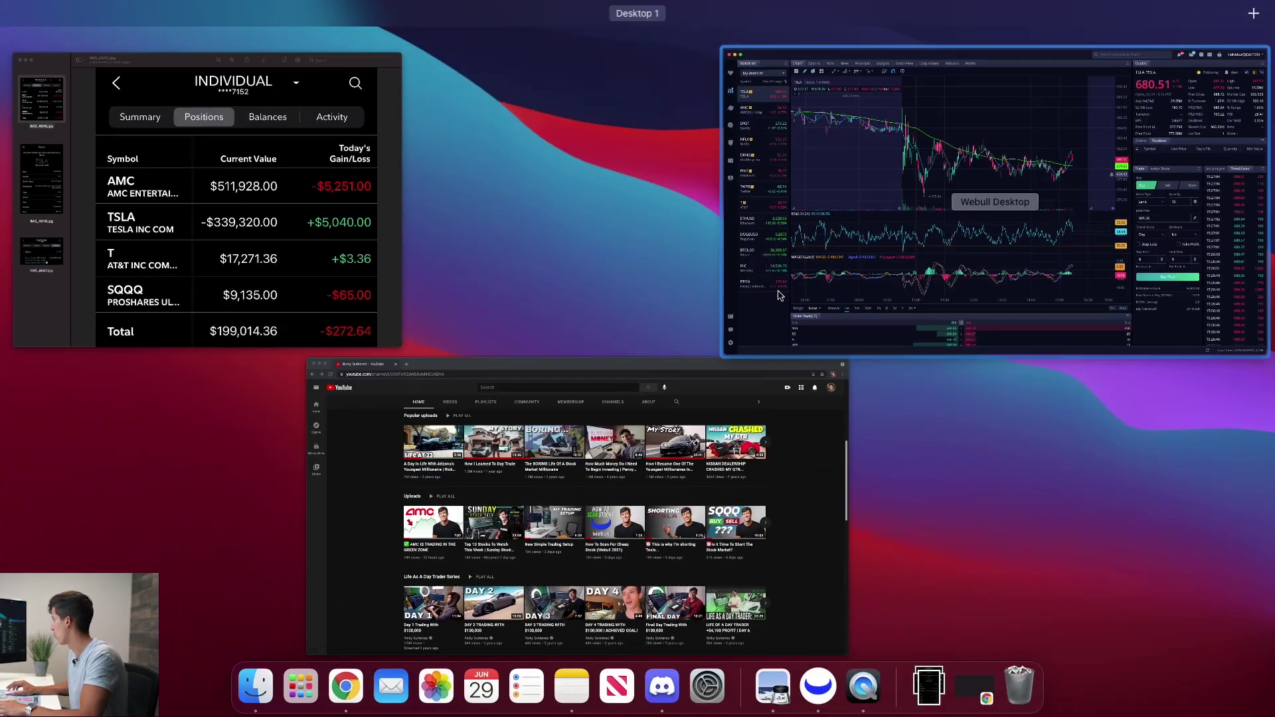
left_click(185, 289)
left_click(80, 455)
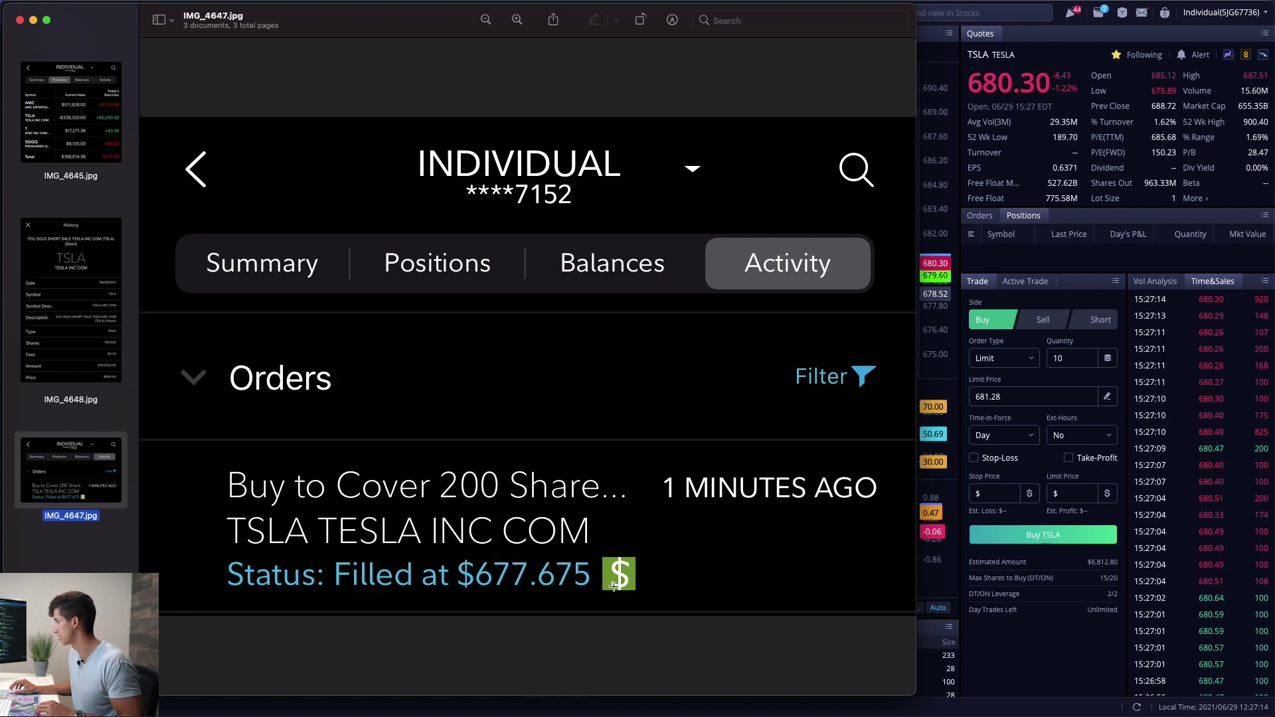
left_click(942, 374)
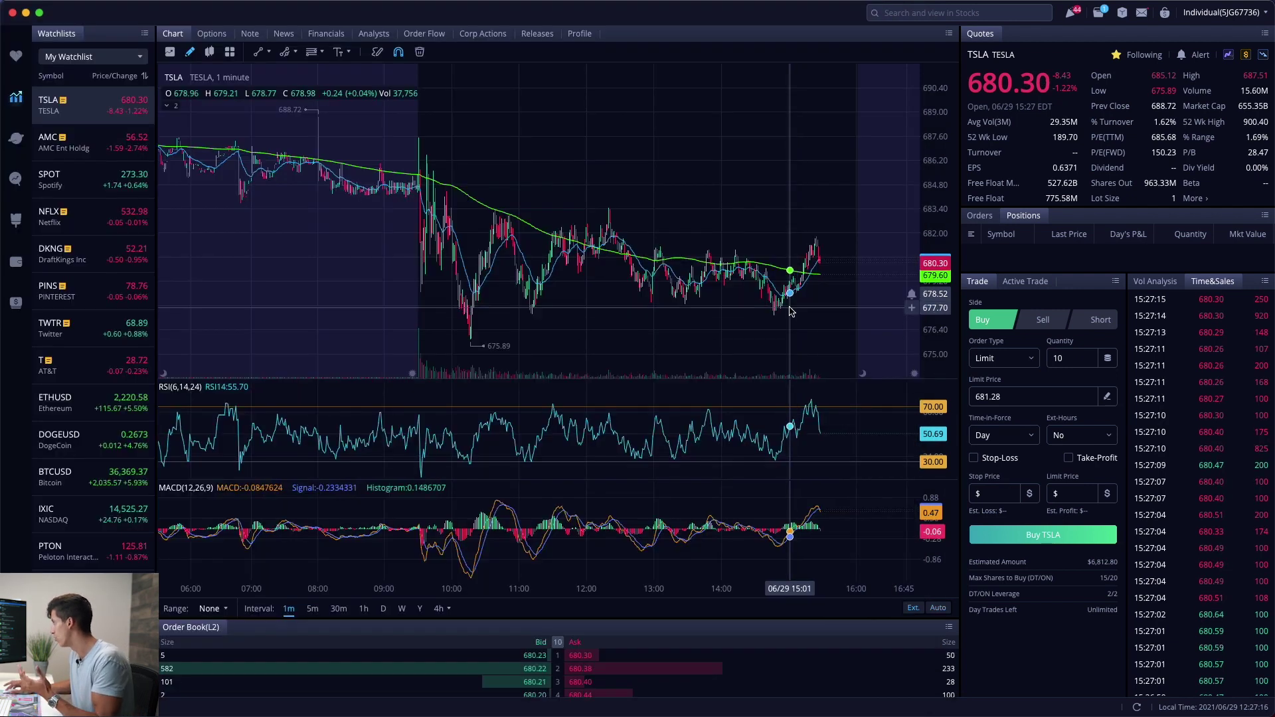
Zoom the TSLA 1-minute chart so its time axis spans about 08:00 to 16:30
scroll(790, 311, "up", 2)
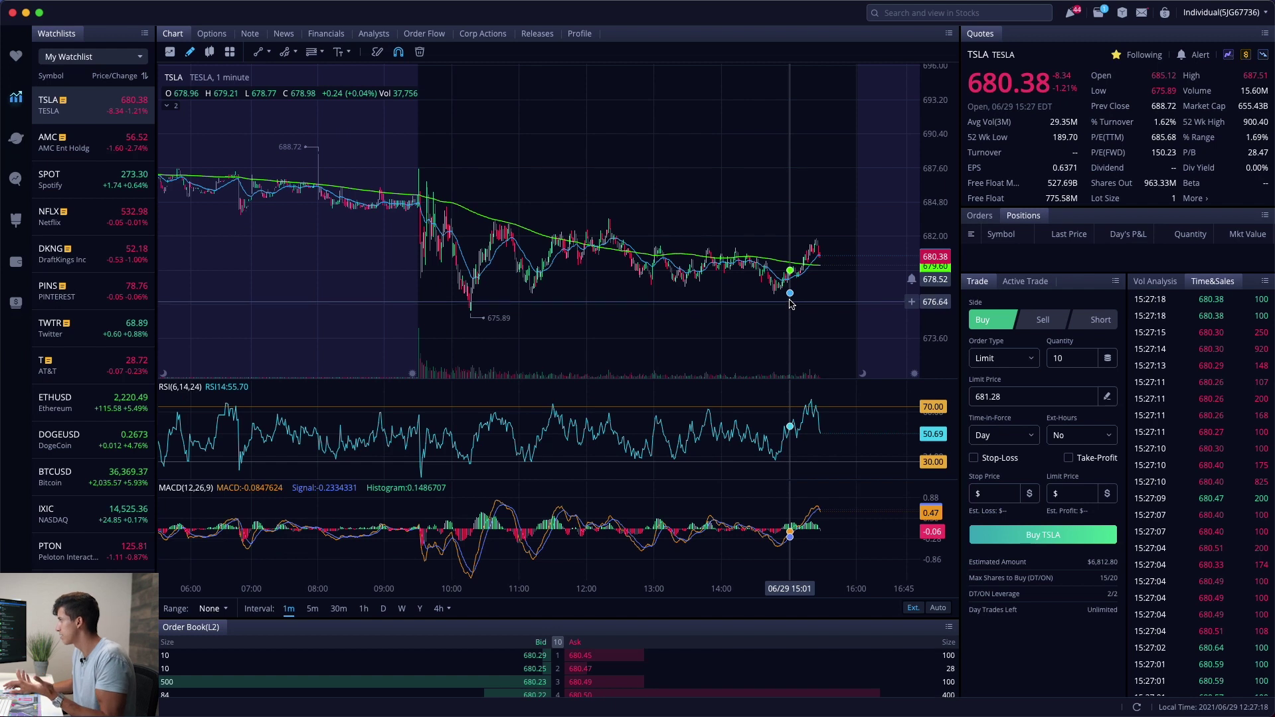
scroll(791, 304, "up", 2)
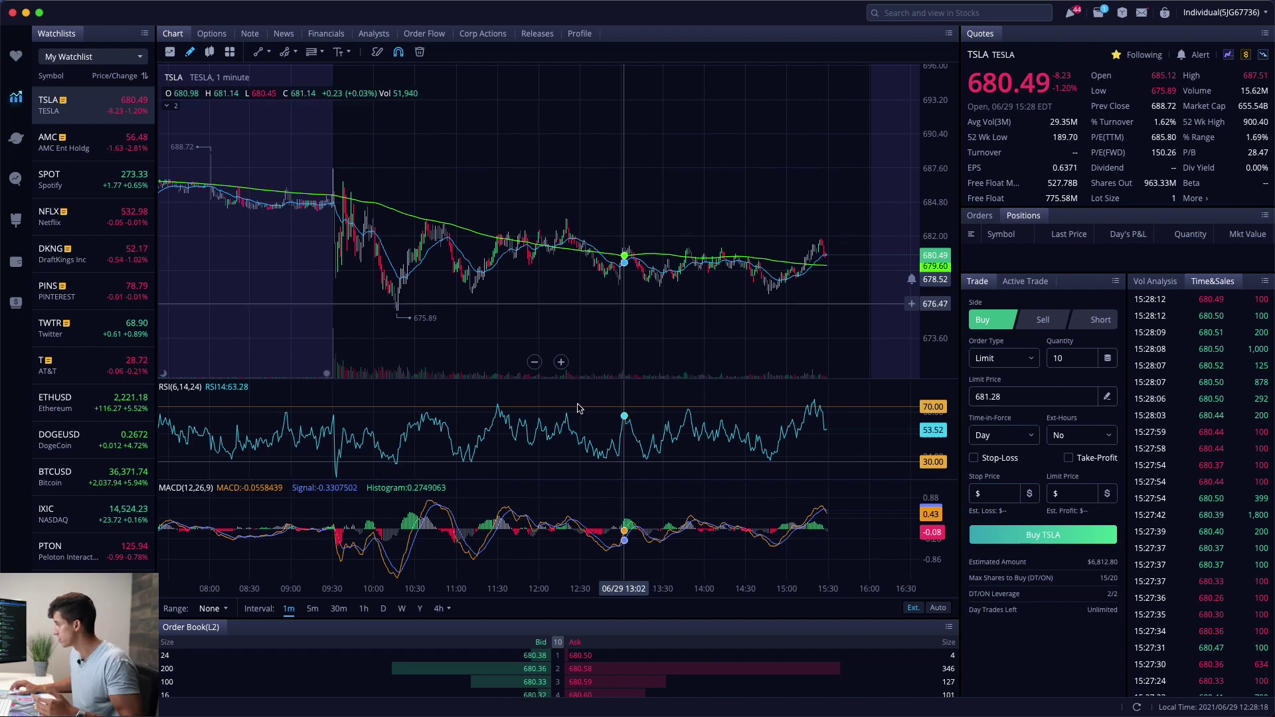
Put TSLA on 4-hour candles, zoomed to roughly early June through early July
left_click(439, 610)
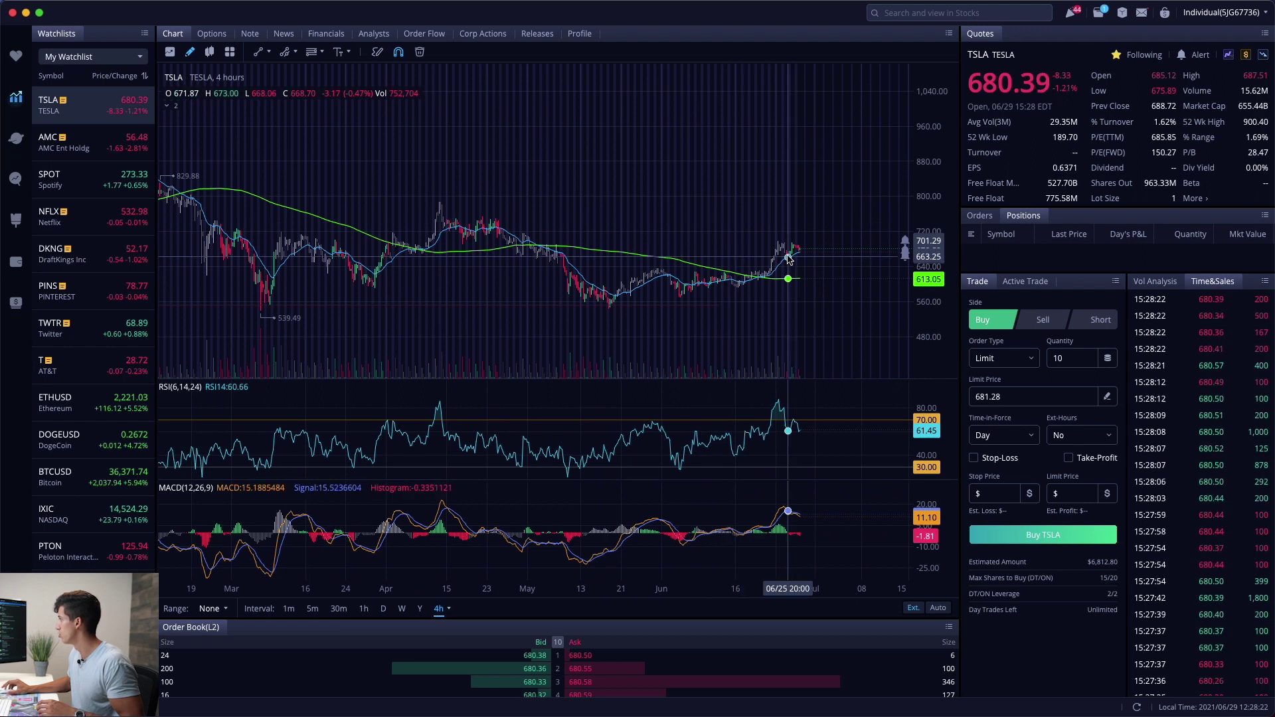
scroll(788, 259, "up", 3)
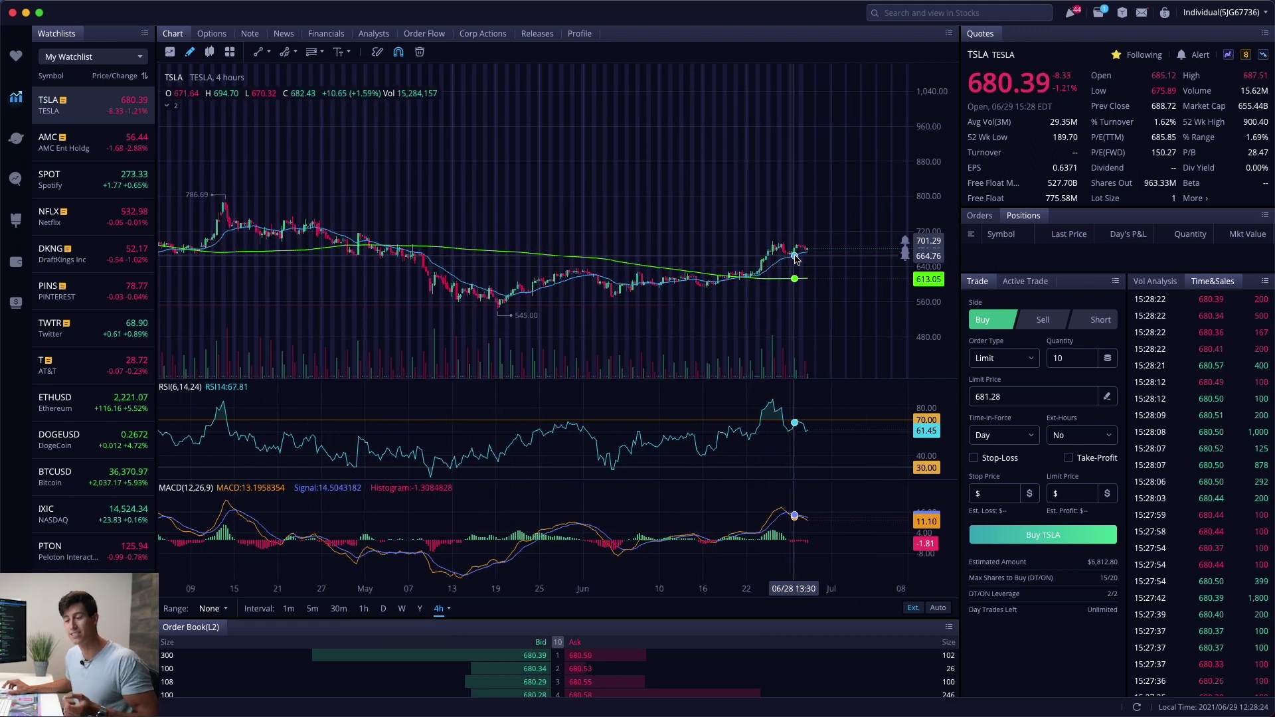
scroll(797, 259, "up", 3)
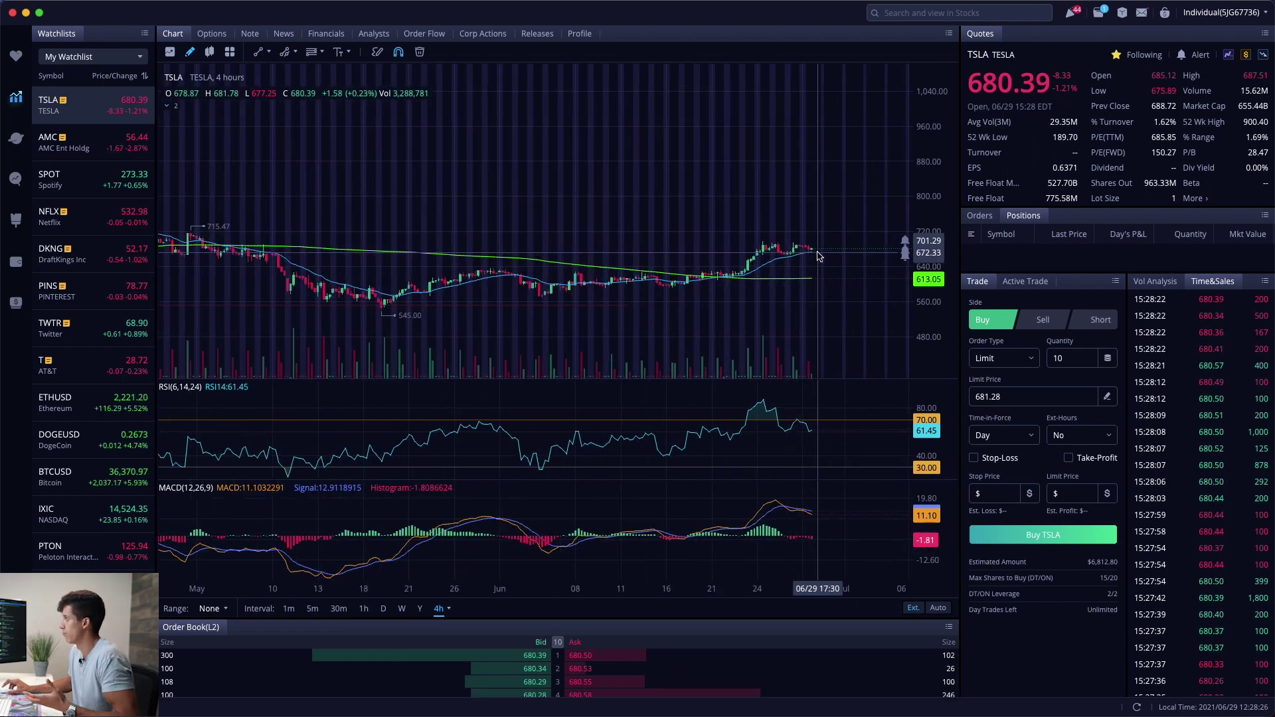
scroll(817, 257, "up", 2)
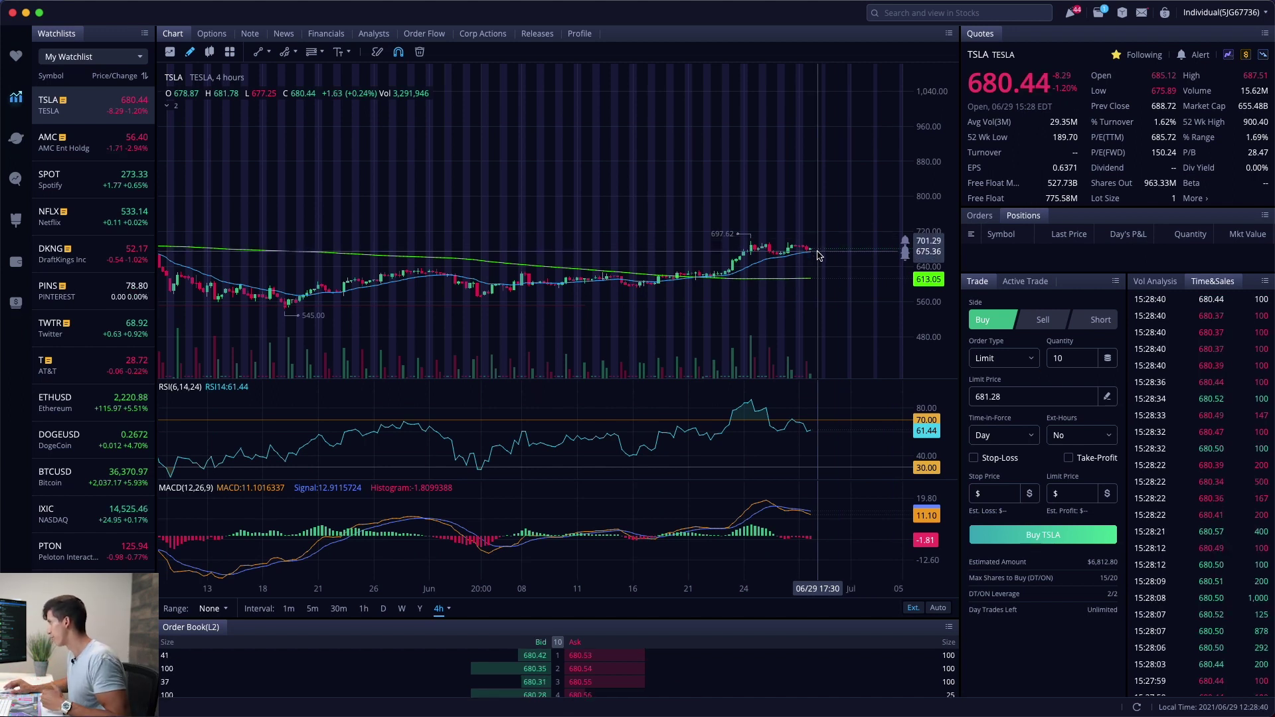
scroll(817, 257, "up", 6)
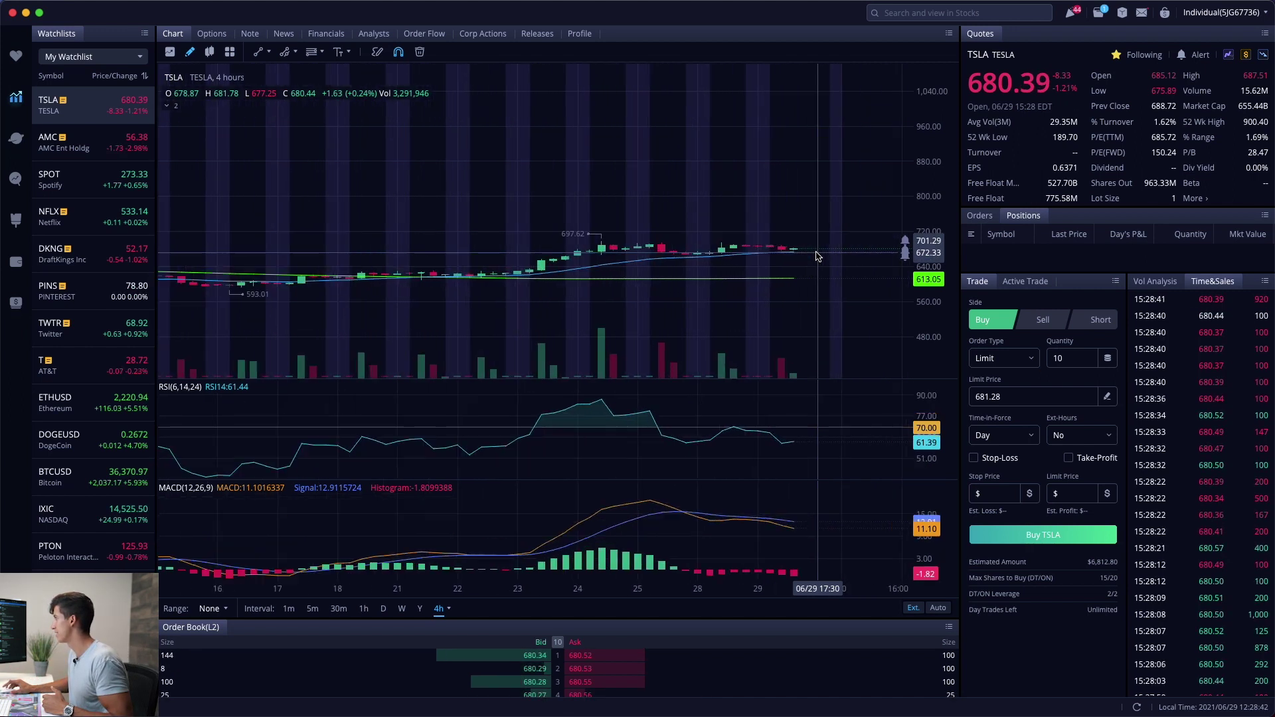
scroll(638, 276, "down", 3)
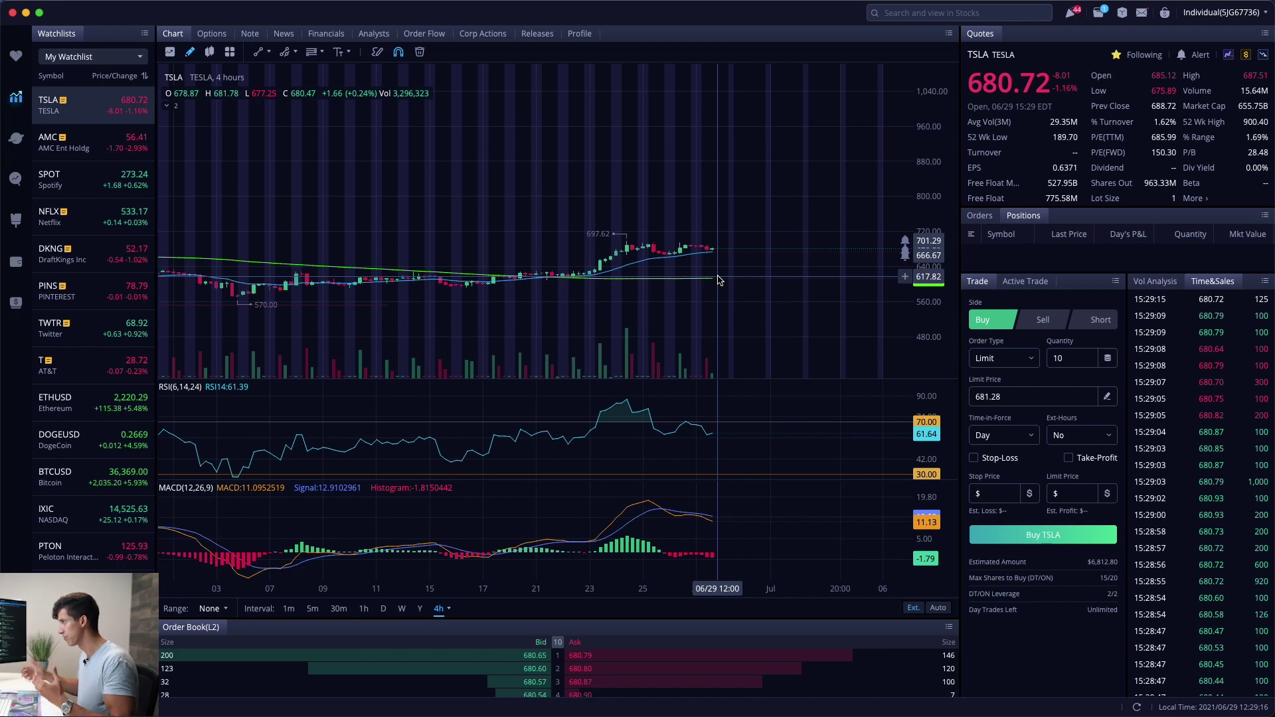
Chart AMC on 1-minute candles, zoomed out with Auto scaling to fit the whole session
left_click(289, 609)
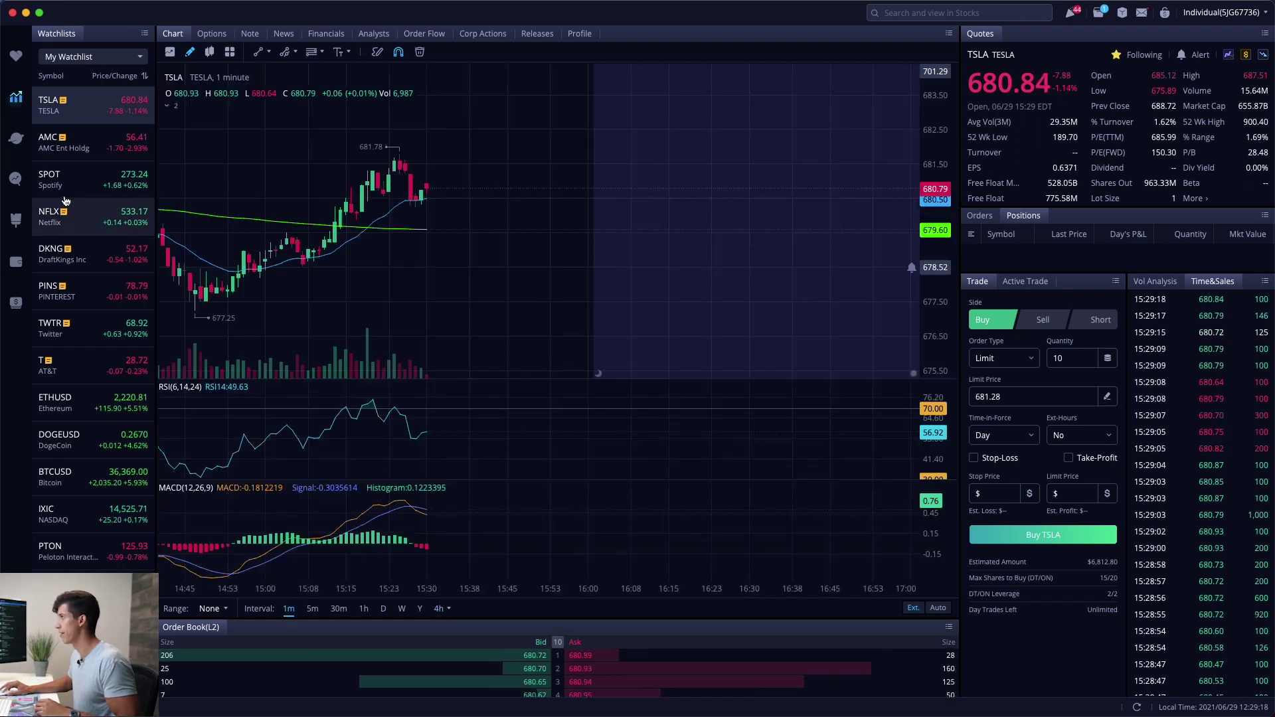
left_click(78, 148)
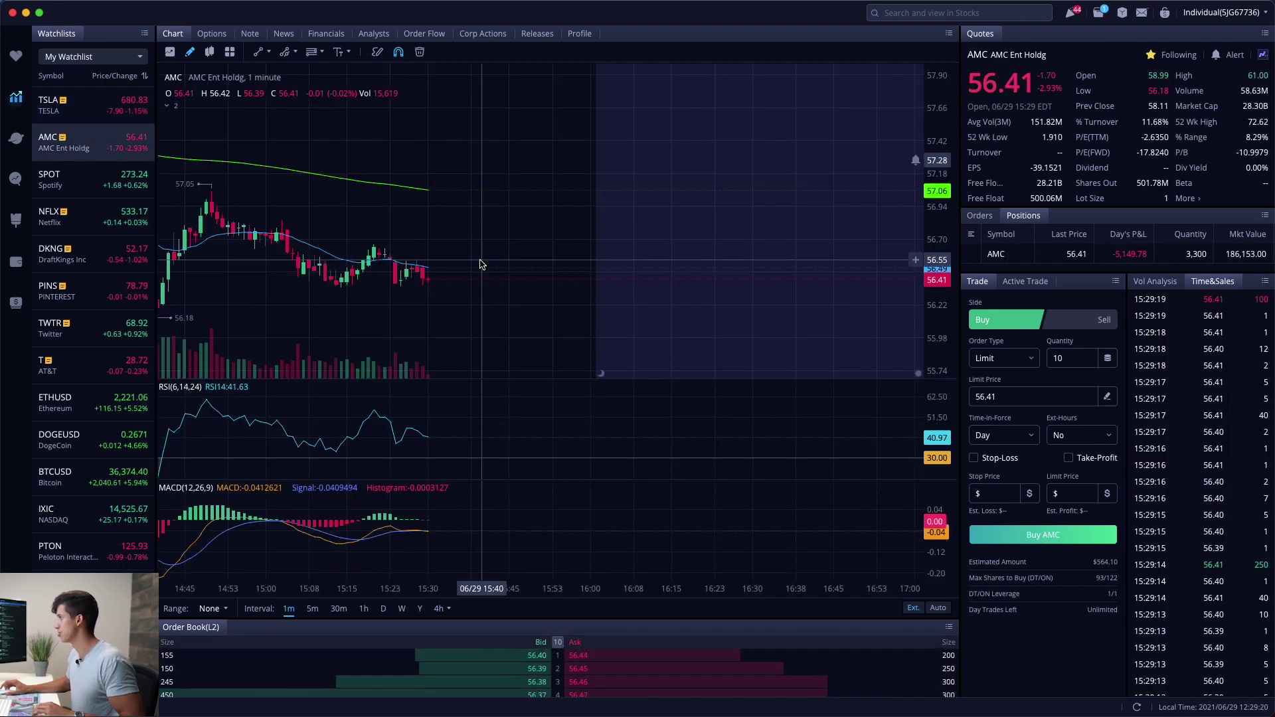
scroll(482, 265, "down", 3)
scroll(488, 183, "left", 5)
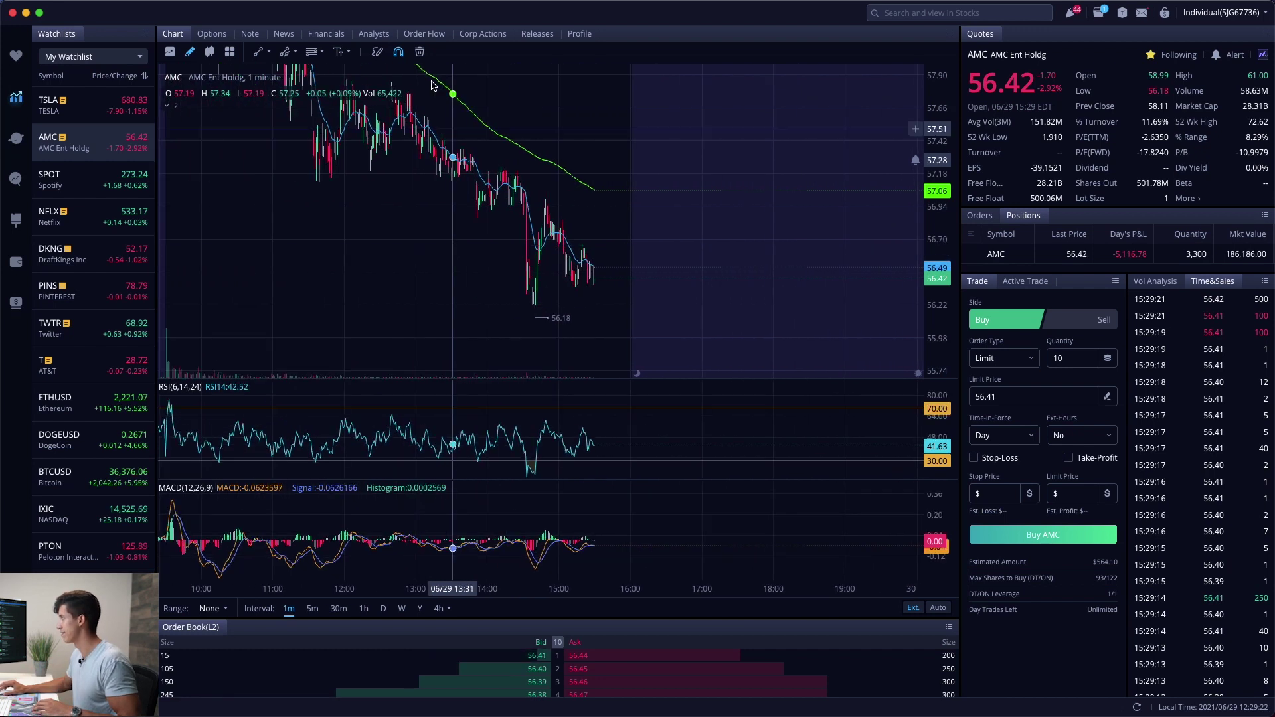
left_click(936, 608)
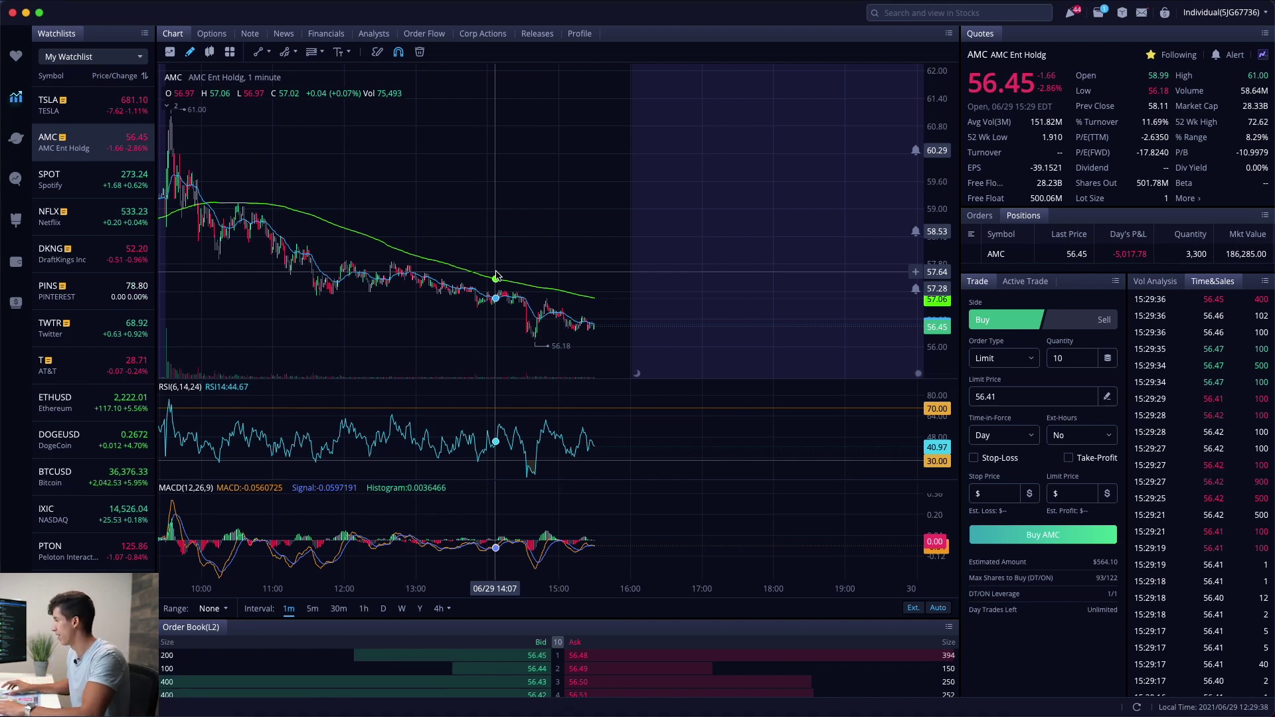
Bring Preview forward showing the IMG_4645.jpg account positions screenshot
key("ctrl+Up")
left_click(307, 278)
left_click(131, 135)
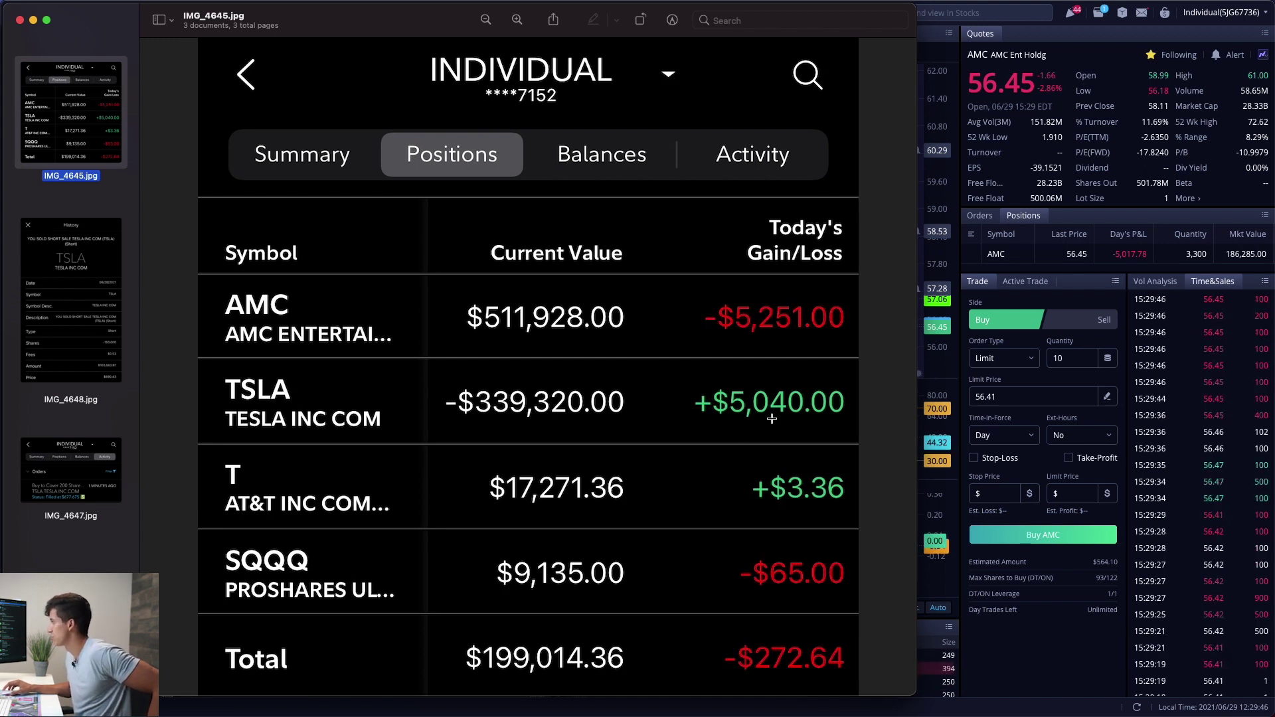
Bring Webull back in front of Preview to show the full AMC 1-minute chart
left_click(920, 388)
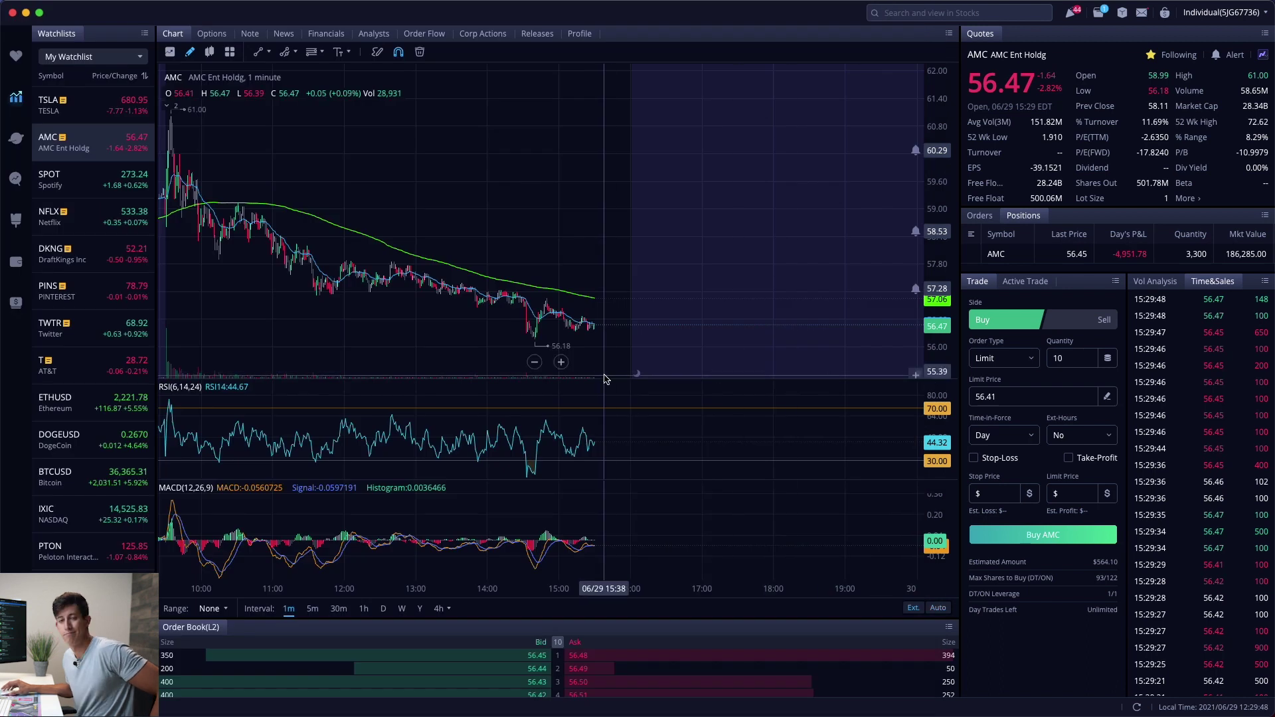